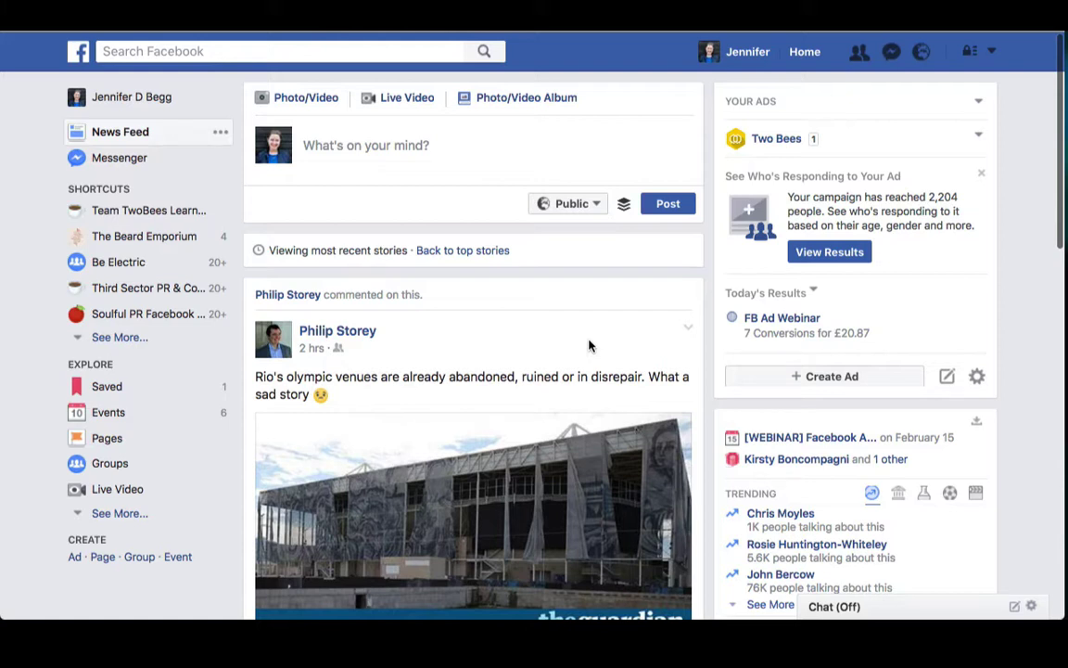
Open the ad management page and bring up the FB Ad Webinar campaign with its ad sets
{"action": "left_click", "coordinate": [992, 54]}
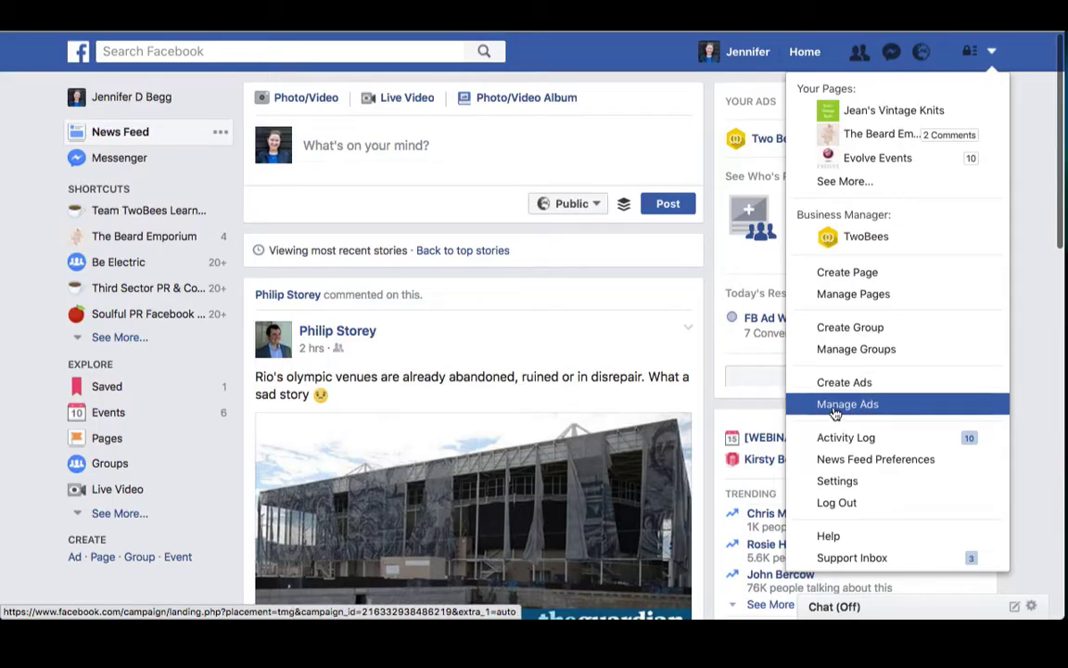
{"action": "left_click", "coordinate": [837, 405]}
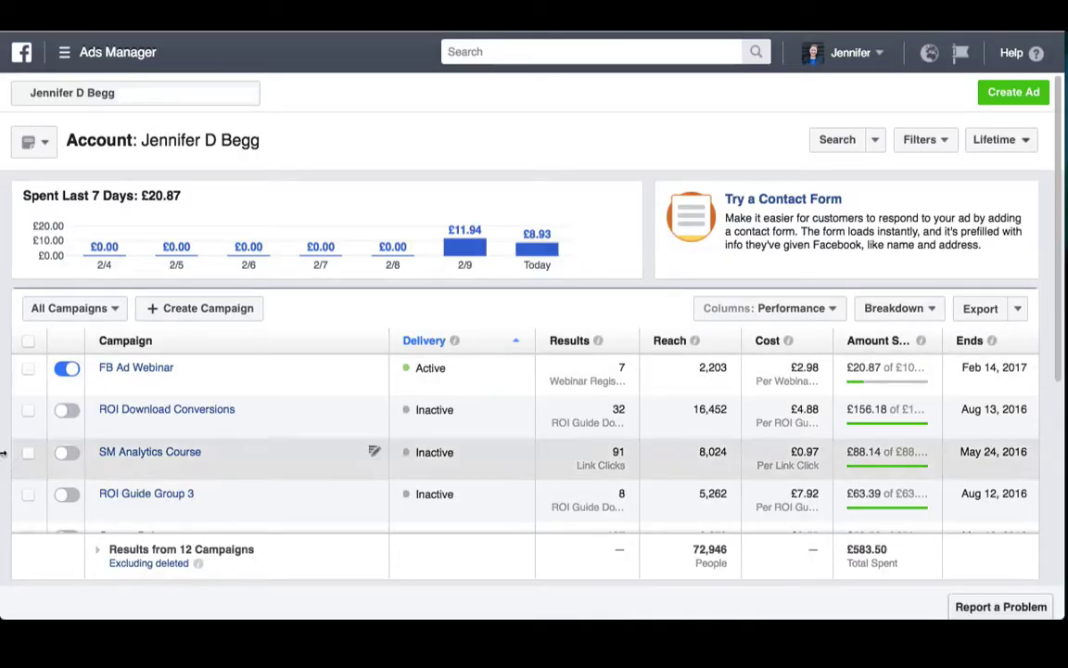
{"action": "left_click", "coordinate": [139, 368]}
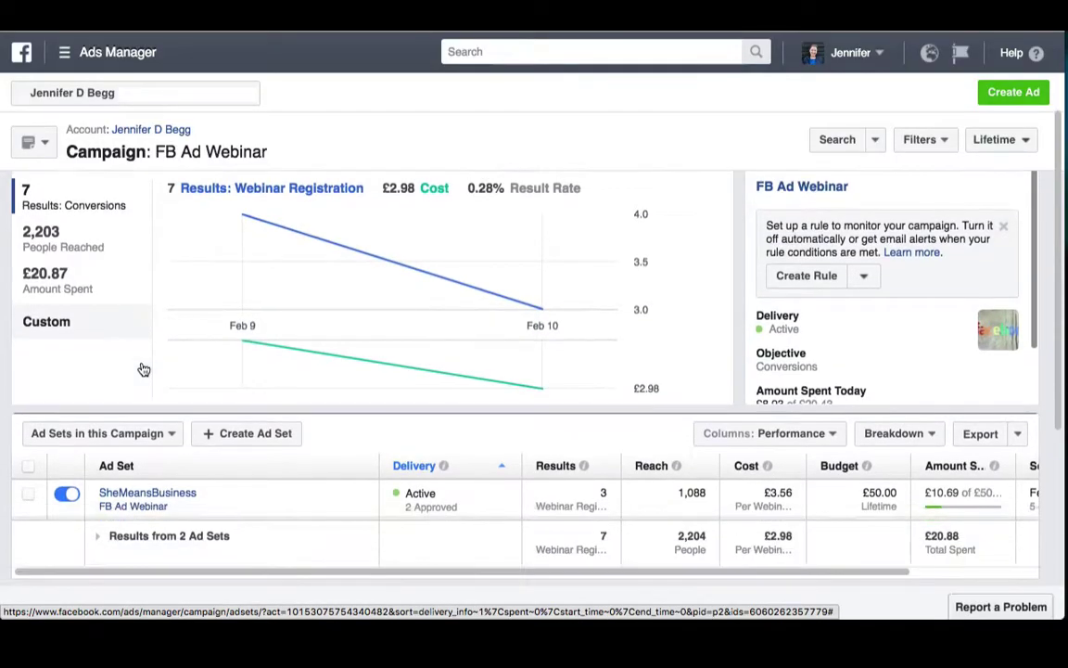
{"action": "scroll", "coordinate": [144, 369], "scroll_direction": "down", "scroll_amount": 3}
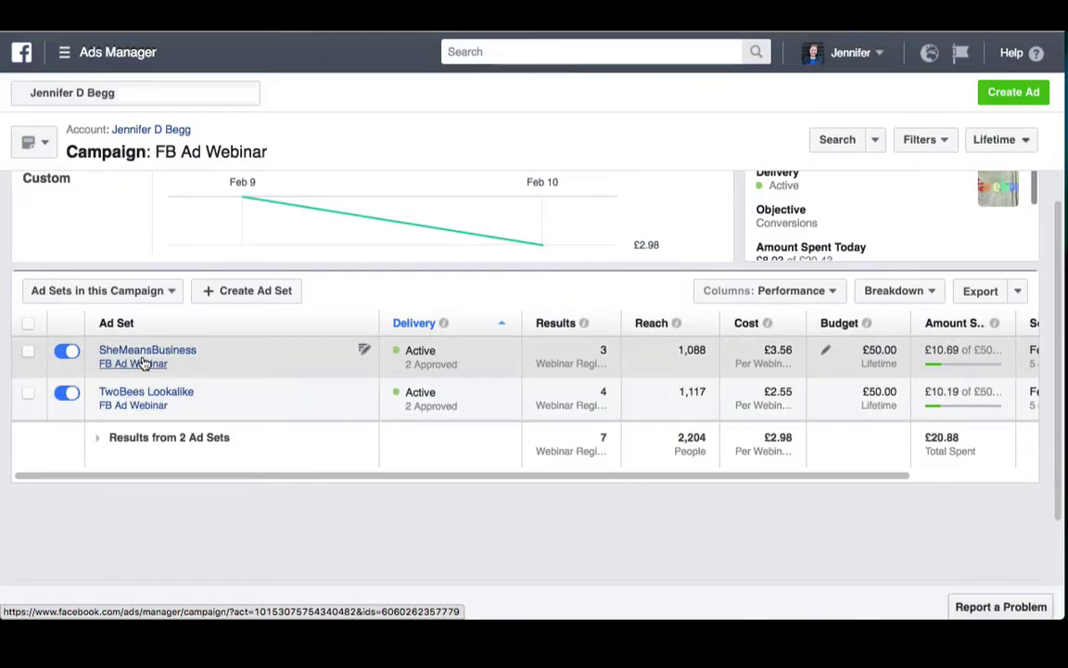
{"action": "scroll", "coordinate": [139, 362], "scroll_direction": "up", "scroll_amount": 1}
{"action": "scroll", "coordinate": [144, 362], "scroll_direction": "up", "scroll_amount": 3}
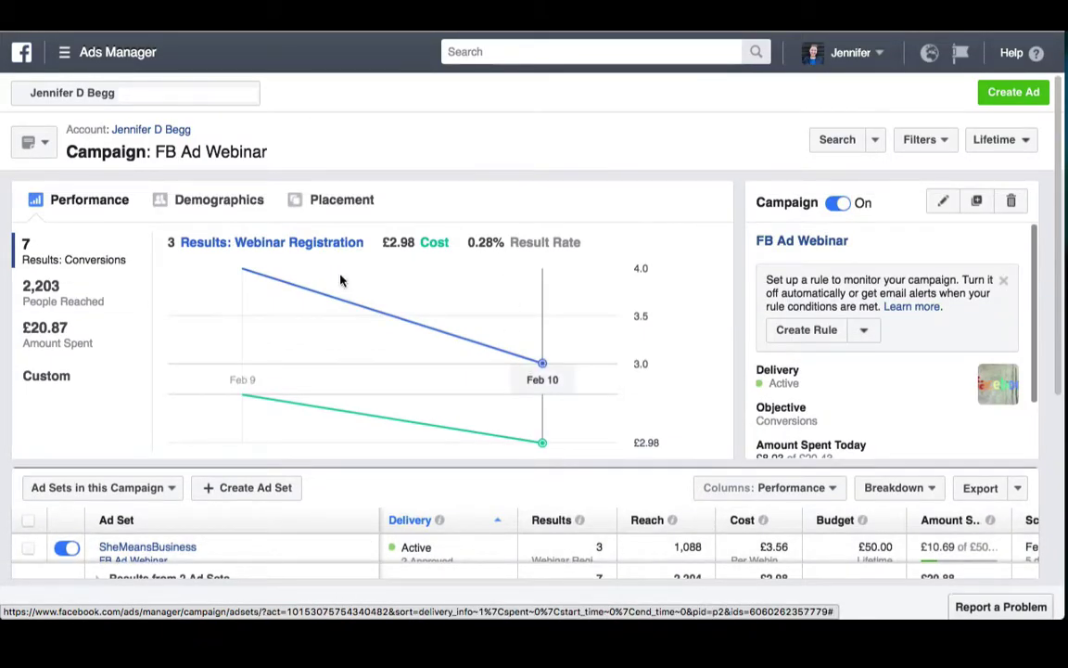
Examine the FB Ad Webinar campaign's demographics and placement breakdowns and the available filter categories
{"action": "left_click", "coordinate": [214, 206]}
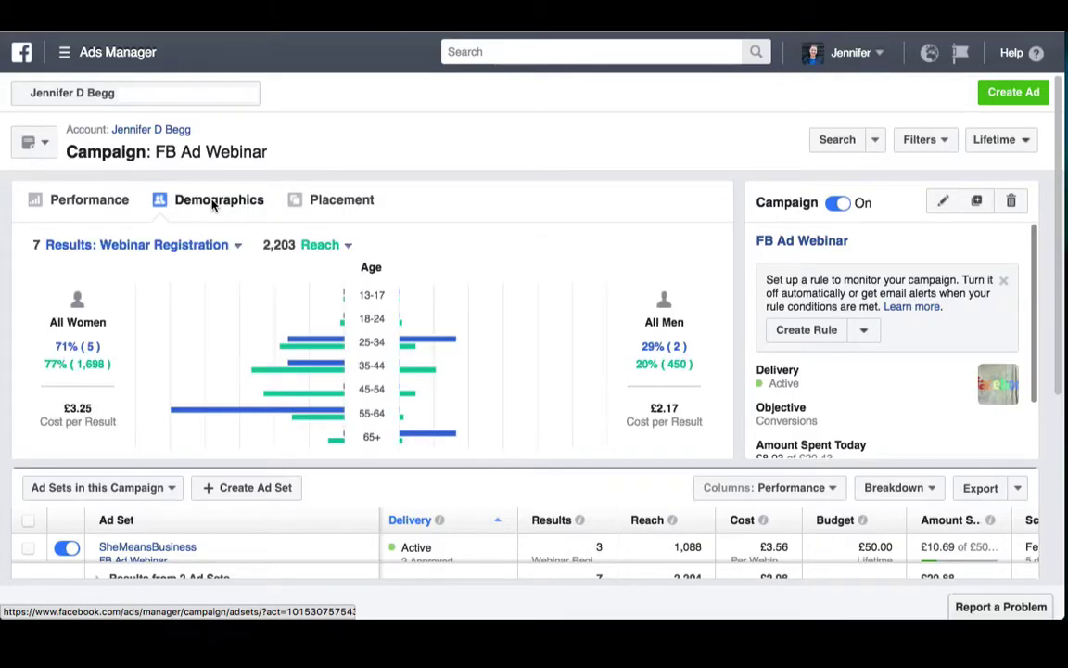
{"action": "left_click", "coordinate": [332, 202]}
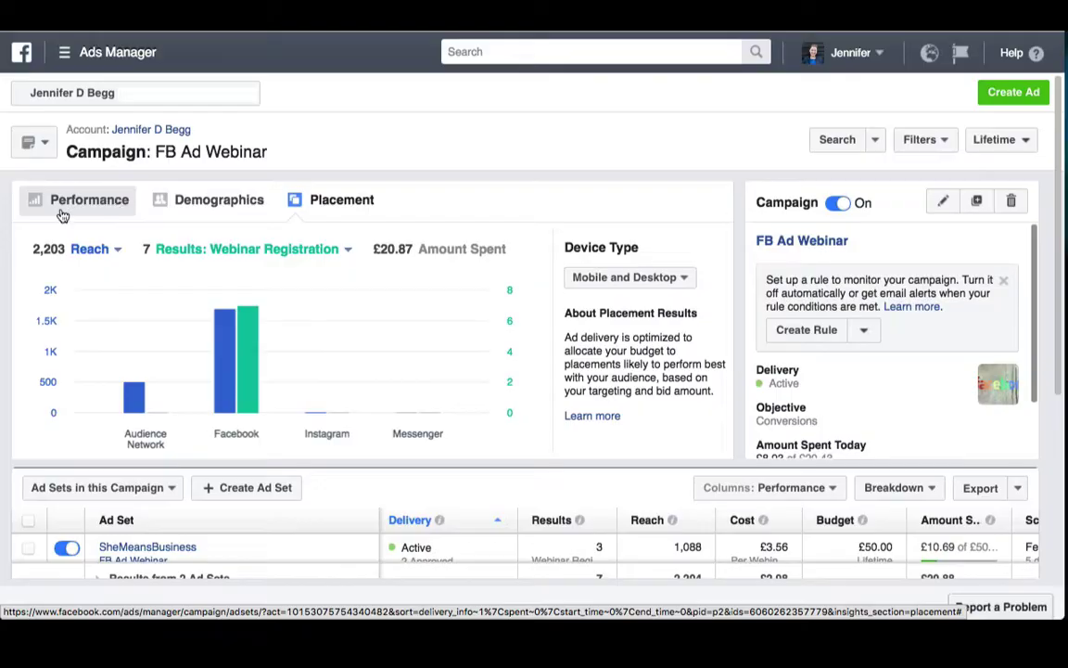
{"action": "left_click", "coordinate": [924, 141]}
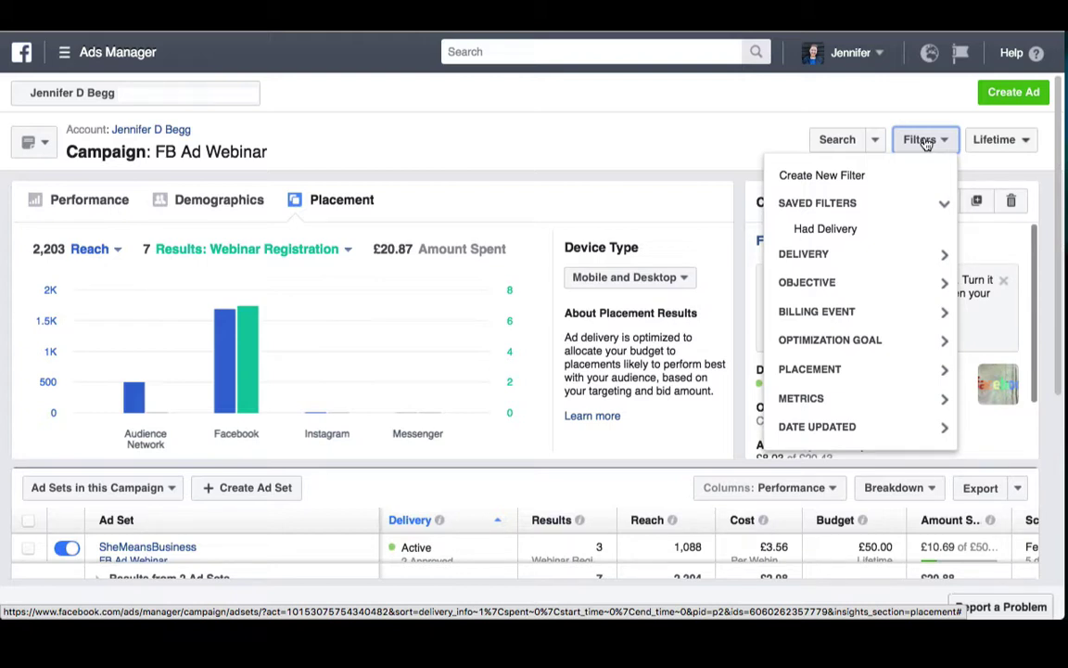
{"action": "left_click", "coordinate": [703, 140]}
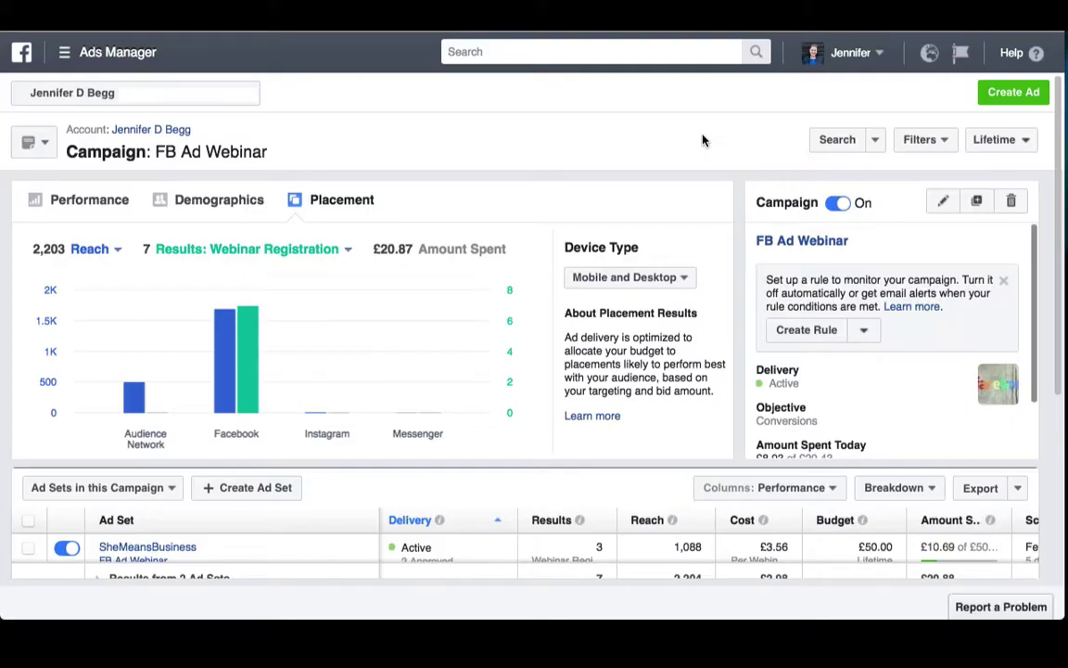
Go to the Pixels page from the full list of Ads Manager tools
{"action": "left_click", "coordinate": [63, 54]}
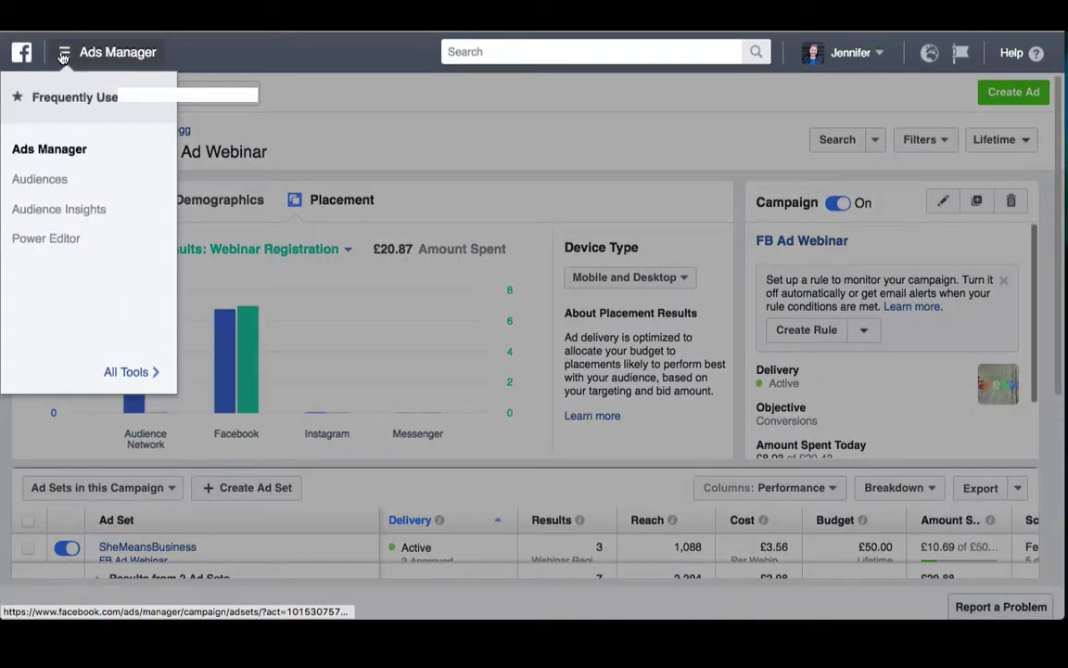
{"action": "left_click", "coordinate": [116, 371]}
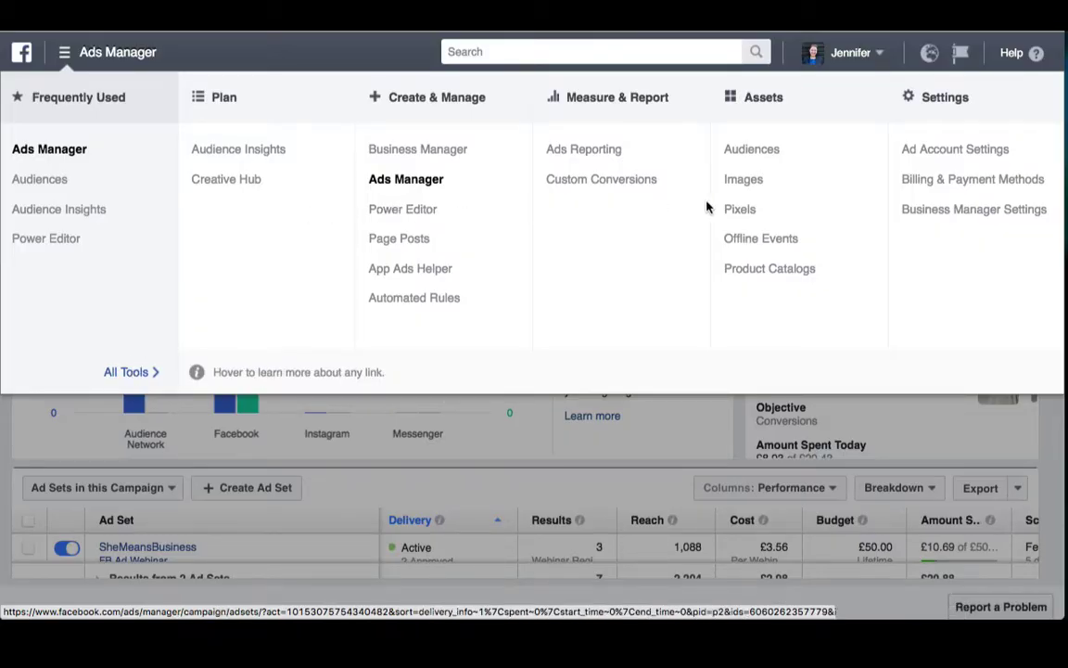
{"action": "left_click", "coordinate": [741, 211]}
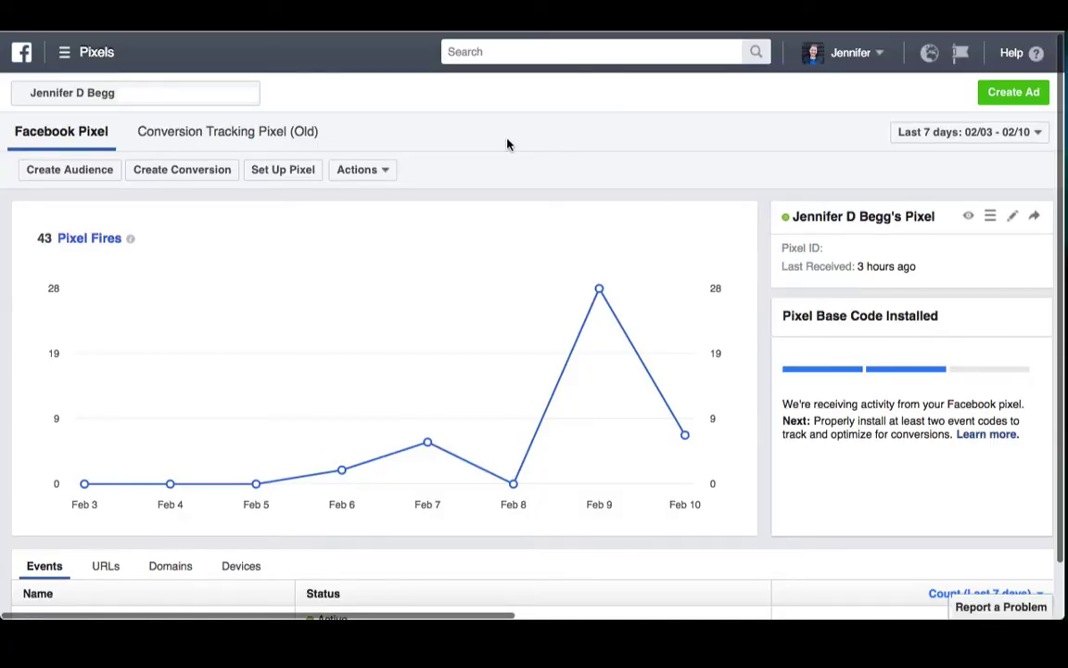
View the Facebook pixel's code and review the instructions for installing its base code
{"action": "left_click", "coordinate": [378, 171]}
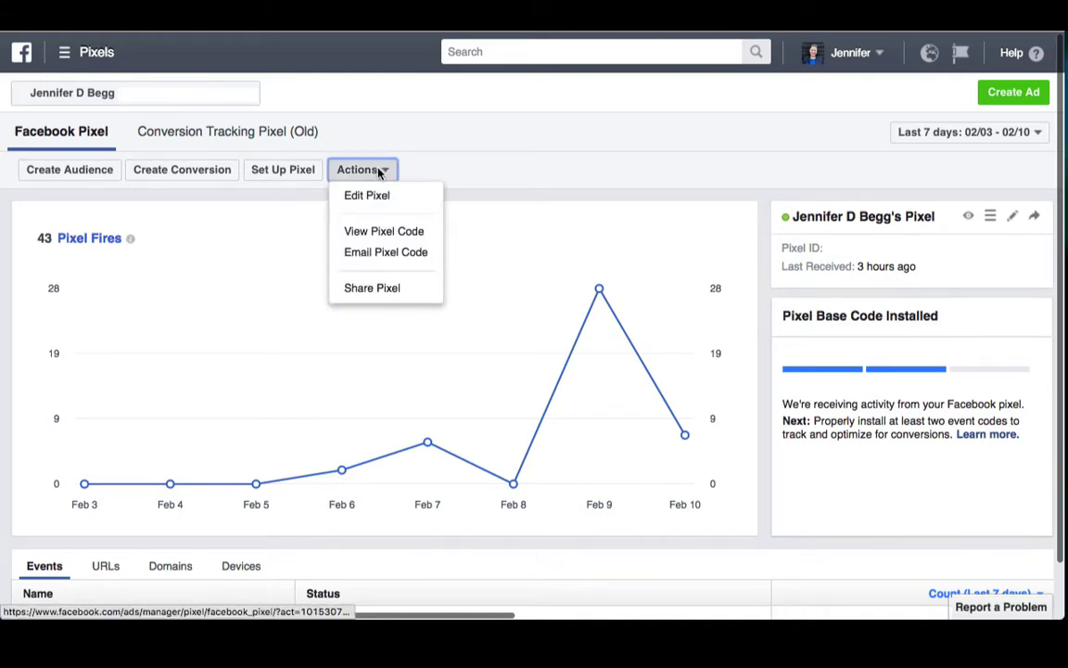
{"action": "left_click", "coordinate": [388, 234]}
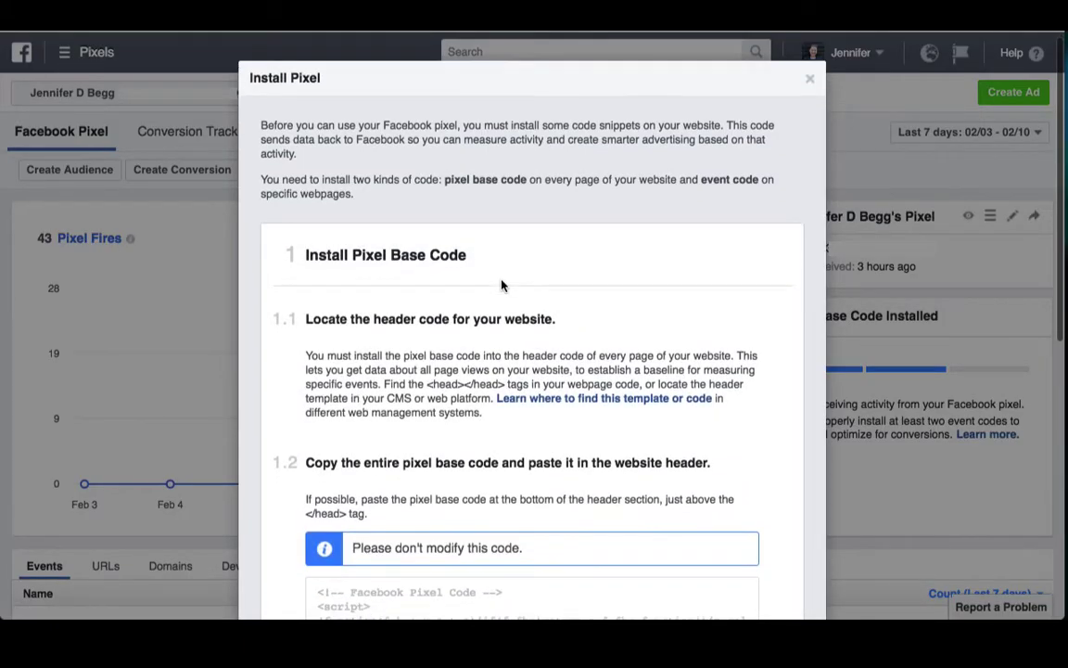
{"action": "scroll", "coordinate": [500, 282], "scroll_direction": "down", "scroll_amount": 3}
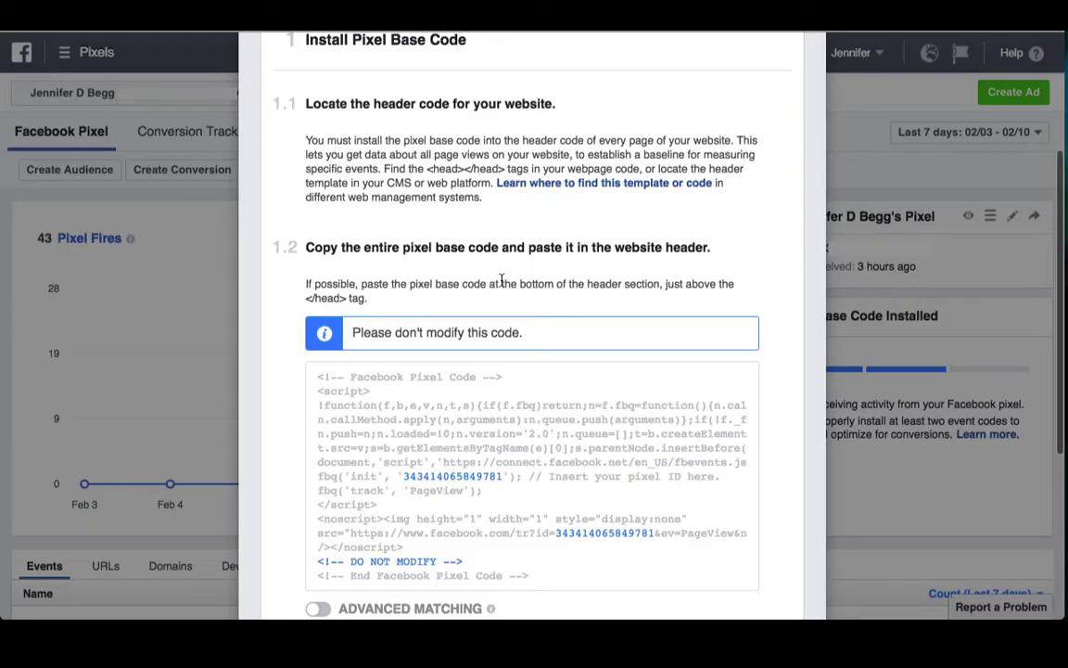
{"action": "scroll", "coordinate": [501, 281], "scroll_direction": "down", "scroll_amount": 3}
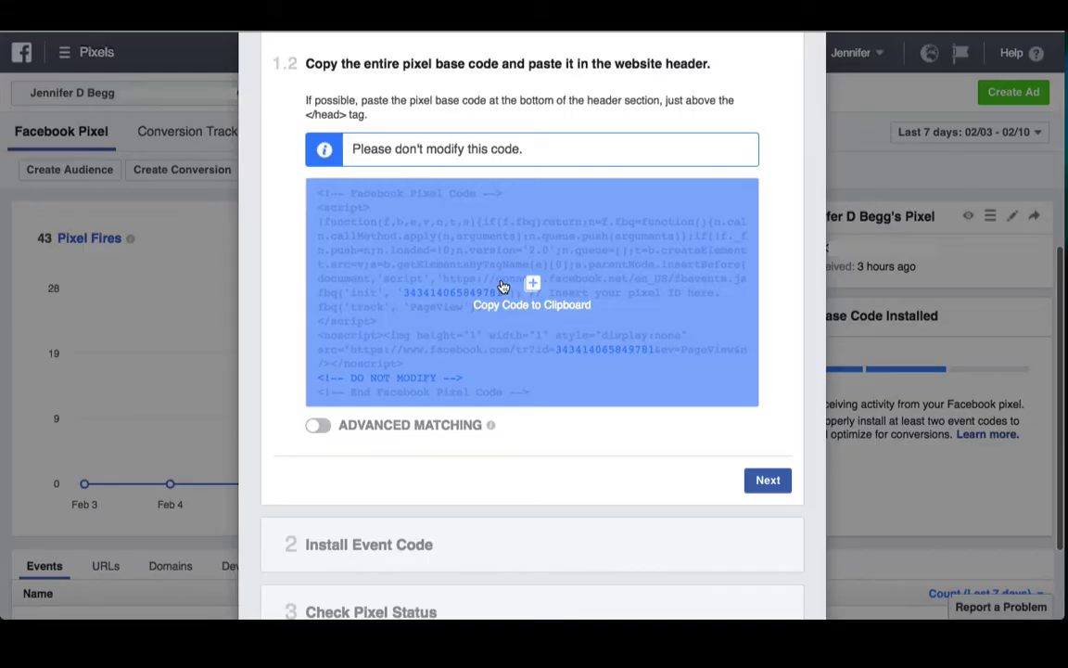
{"action": "scroll", "coordinate": [501, 287], "scroll_direction": "down", "scroll_amount": 2}
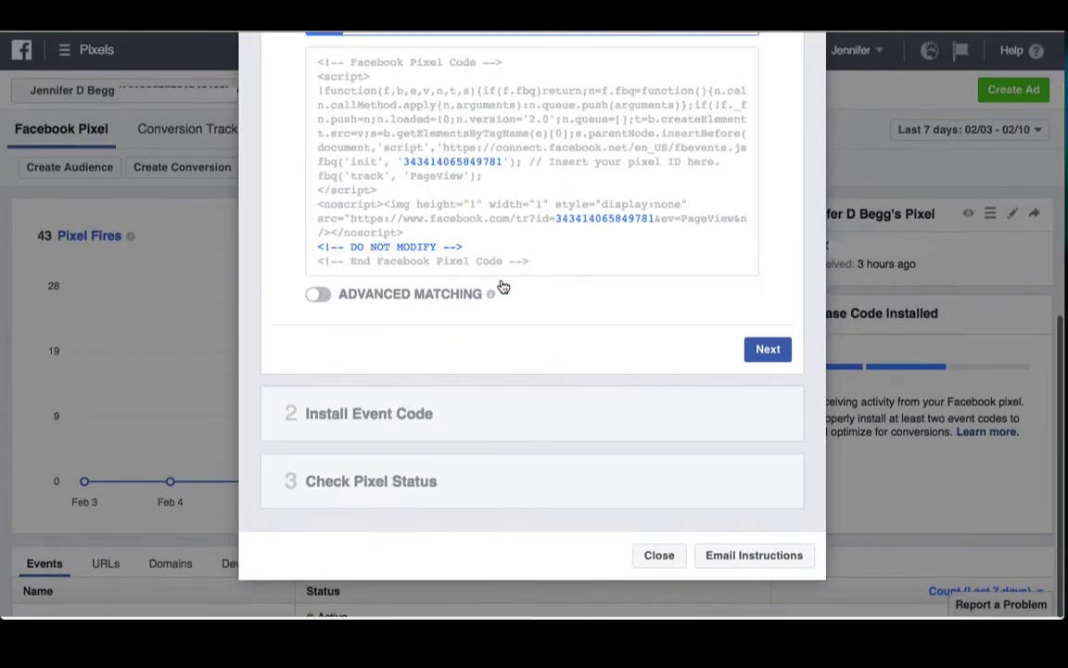
Review the recommended event codes for View Content, Add to Cart, Purchase and Complete Registration under Install Event Code
{"action": "left_click", "coordinate": [381, 422]}
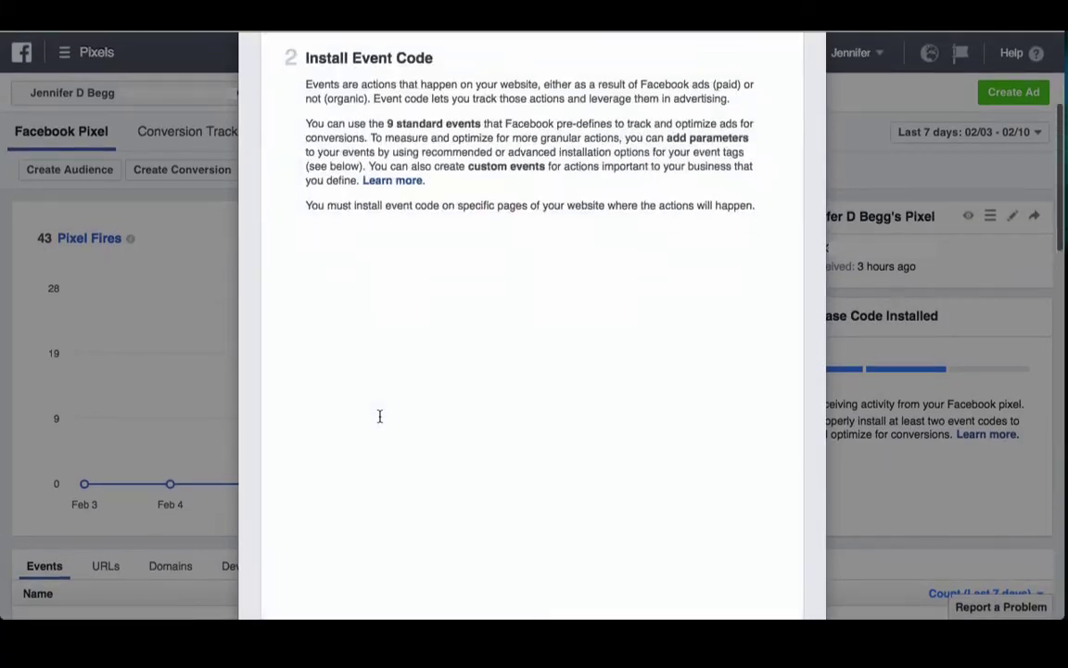
{"action": "scroll", "coordinate": [379, 422], "scroll_direction": "down", "scroll_amount": 5}
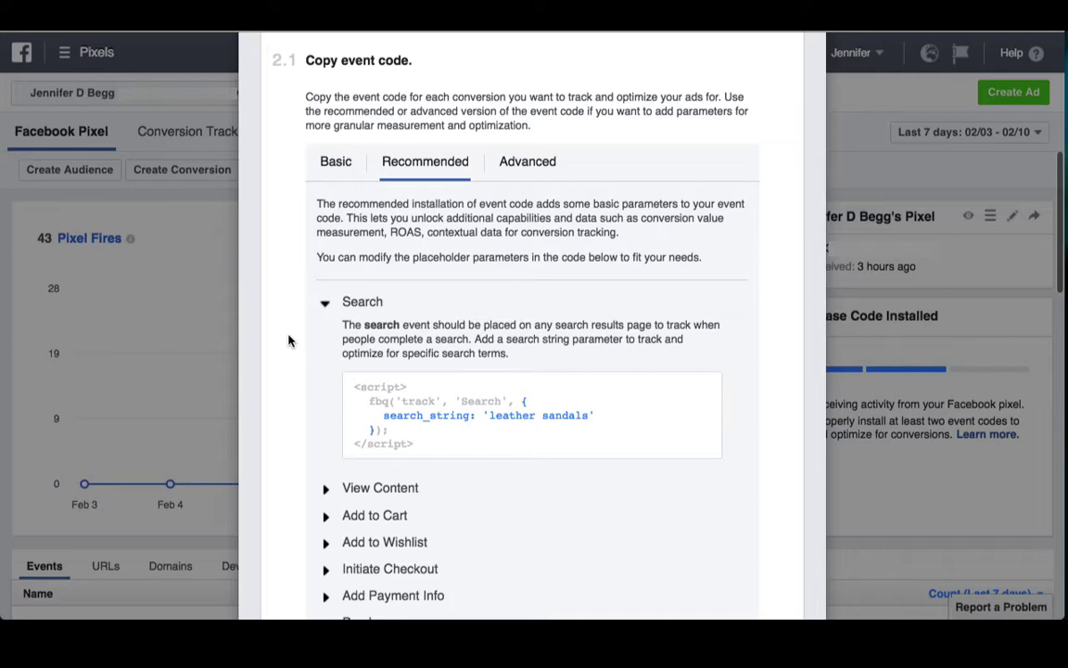
{"action": "scroll", "coordinate": [289, 342], "scroll_direction": "down", "scroll_amount": 3}
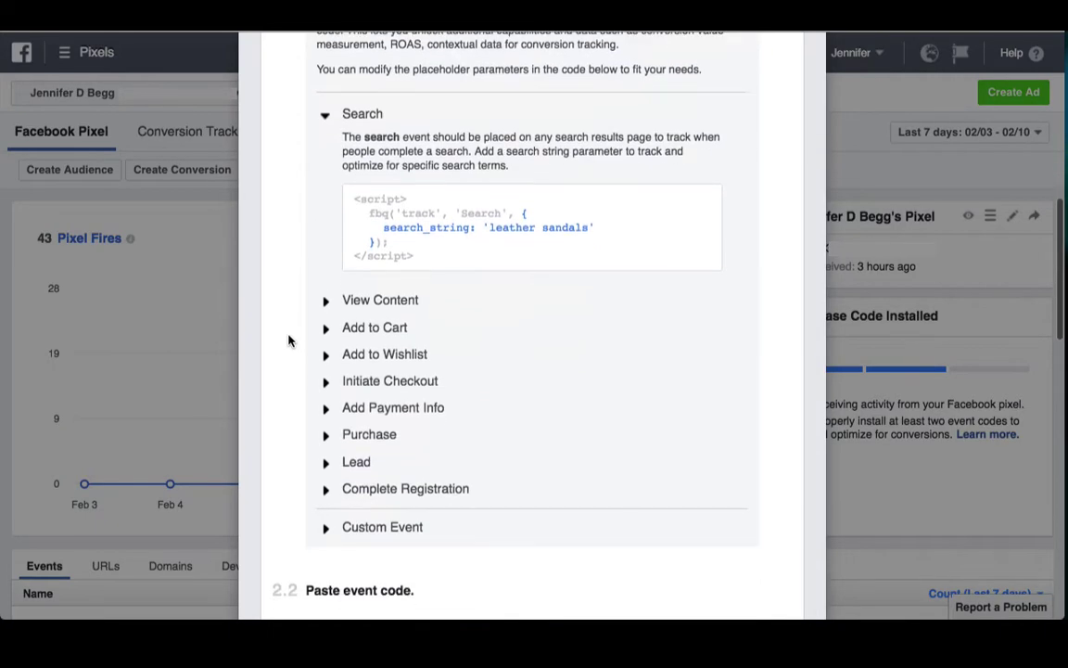
{"action": "left_click", "coordinate": [325, 304]}
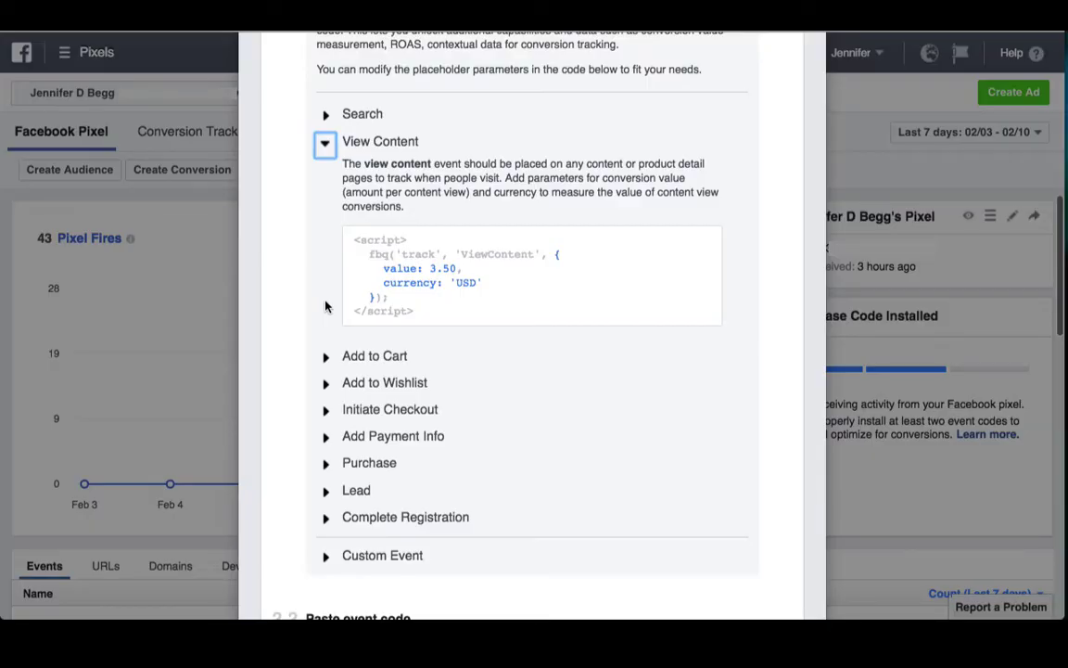
{"action": "left_click", "coordinate": [325, 356]}
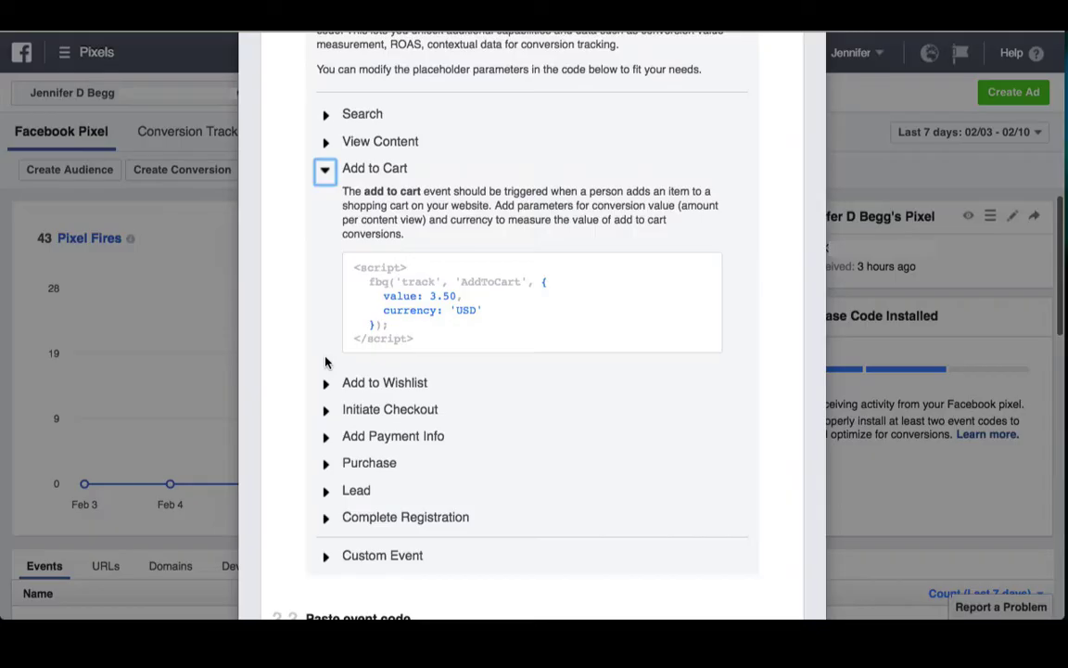
{"action": "scroll", "coordinate": [325, 357], "scroll_direction": "down", "scroll_amount": 3}
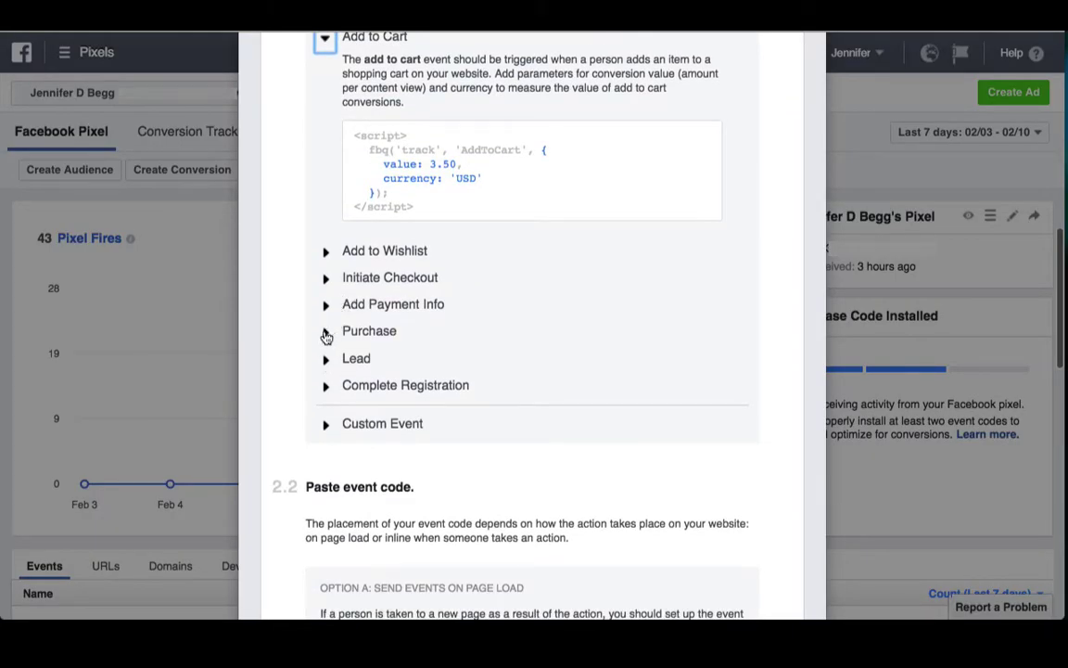
{"action": "left_click", "coordinate": [325, 333]}
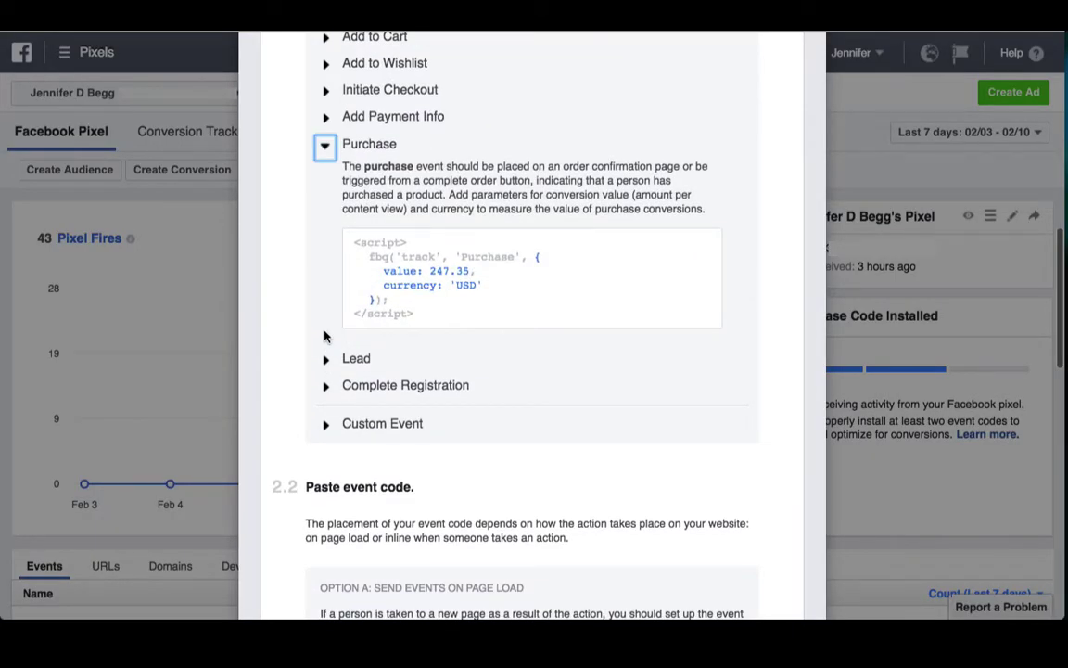
{"action": "left_click", "coordinate": [325, 385]}
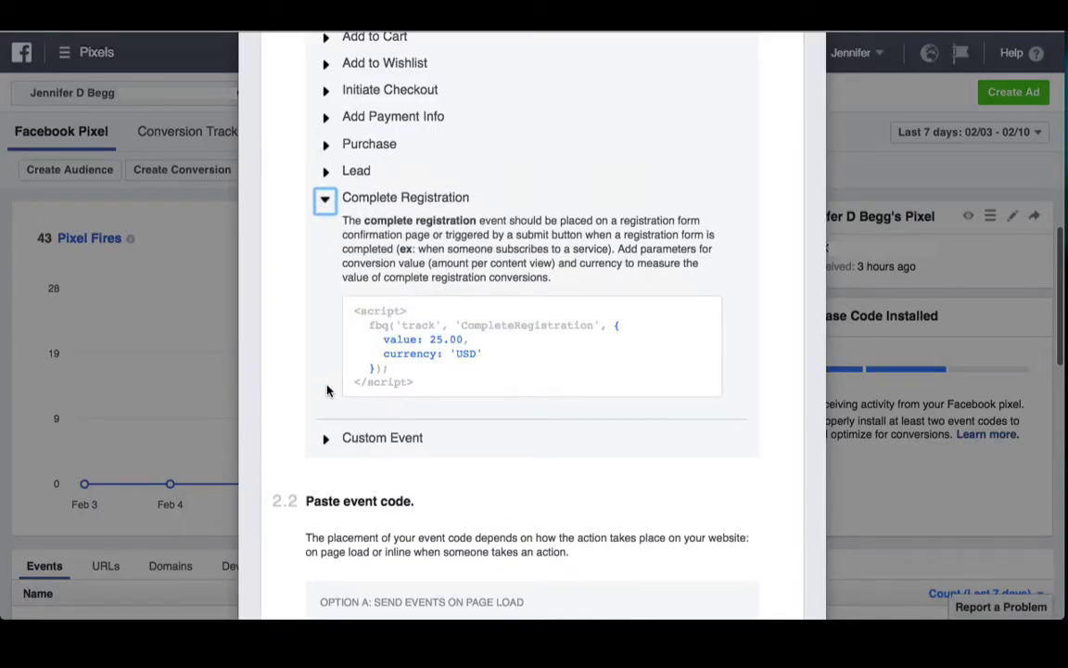
{"action": "mouse_move", "coordinate": [466, 352]}
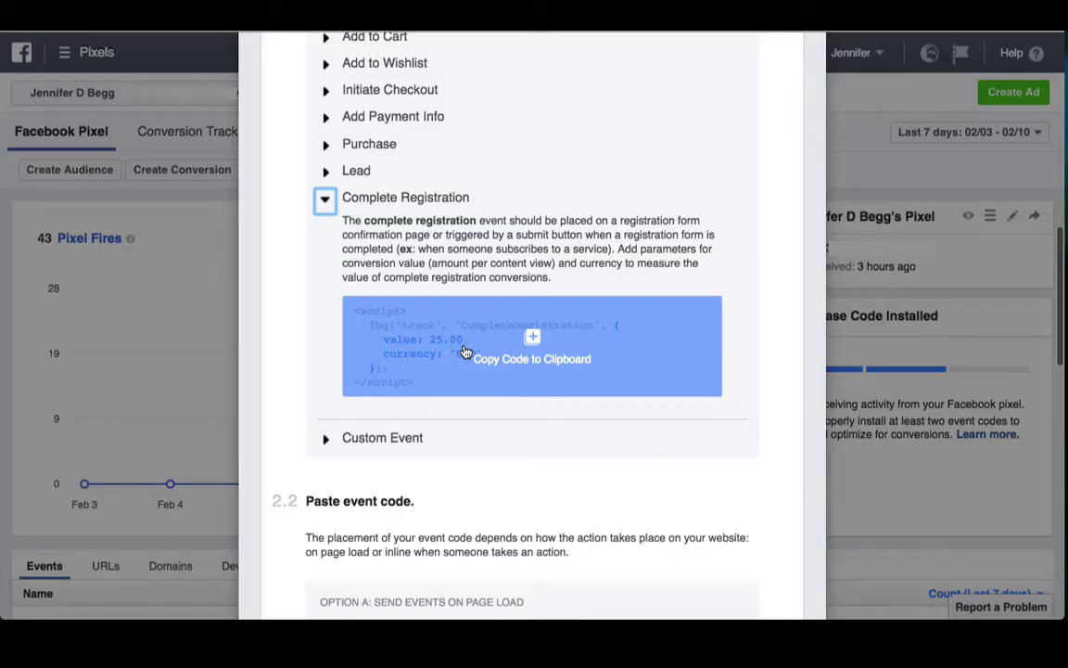
Open the email form for the pixel installation instructions and start adding a recipient
{"action": "scroll", "coordinate": [466, 353], "scroll_direction": "down", "scroll_amount": 3}
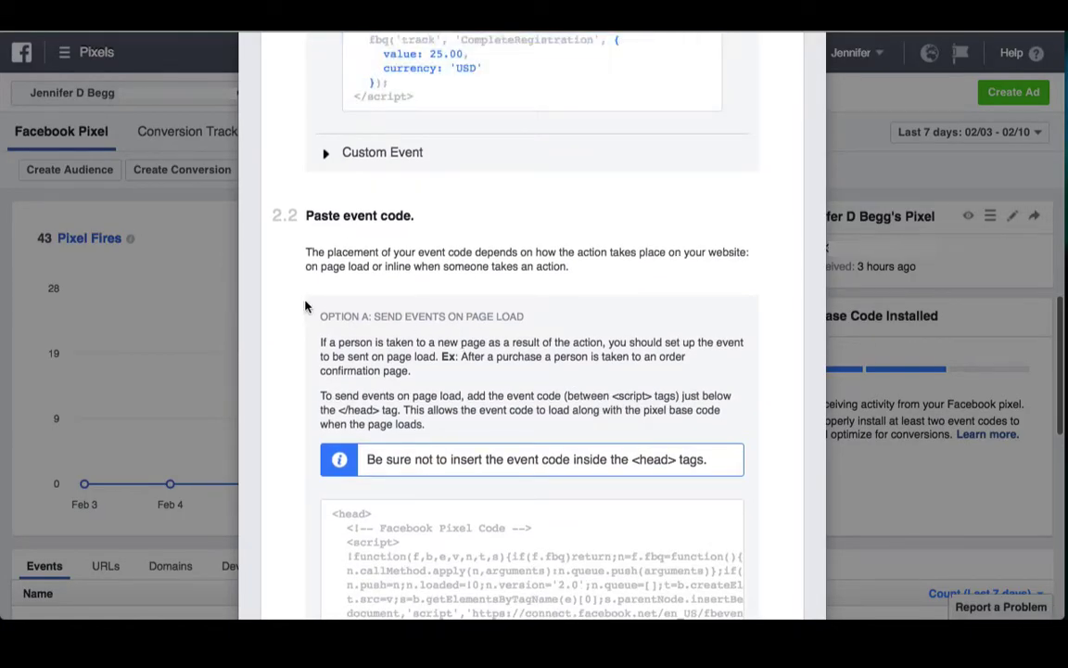
{"action": "scroll", "coordinate": [305, 306], "scroll_direction": "down", "scroll_amount": 2}
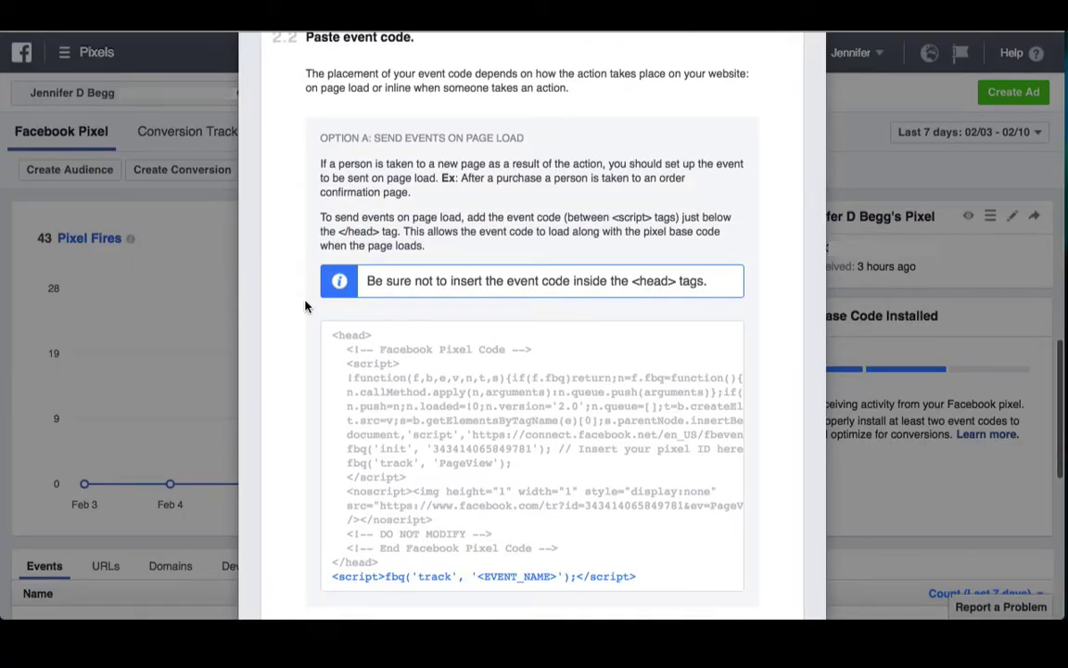
{"action": "scroll", "coordinate": [305, 306], "scroll_direction": "down", "scroll_amount": 6}
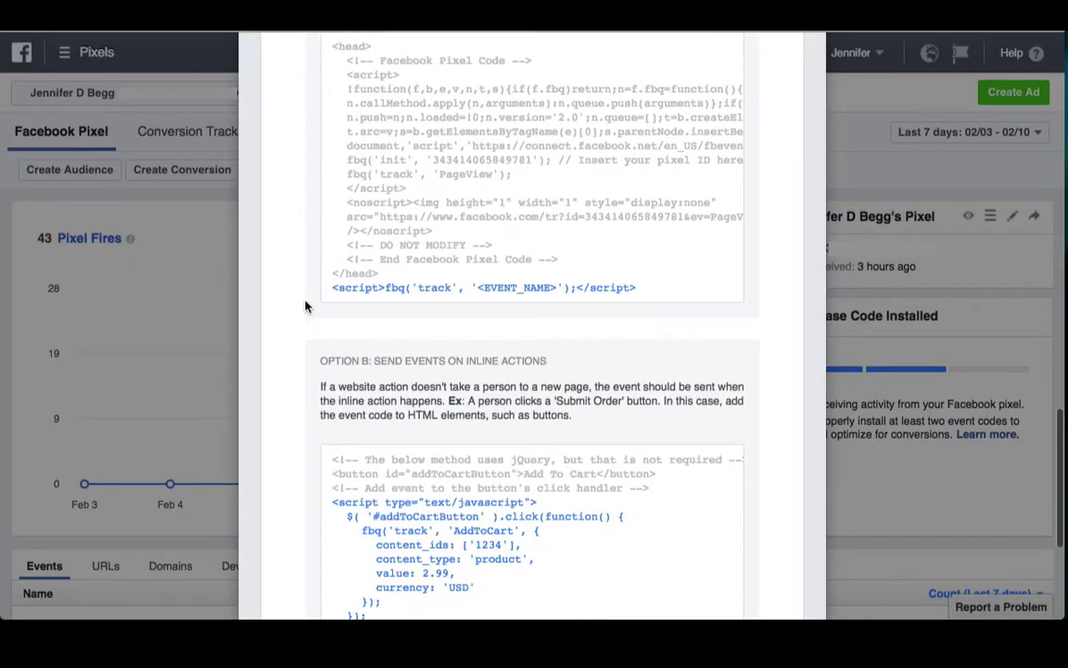
{"action": "scroll", "coordinate": [305, 306], "scroll_direction": "down", "scroll_amount": 1}
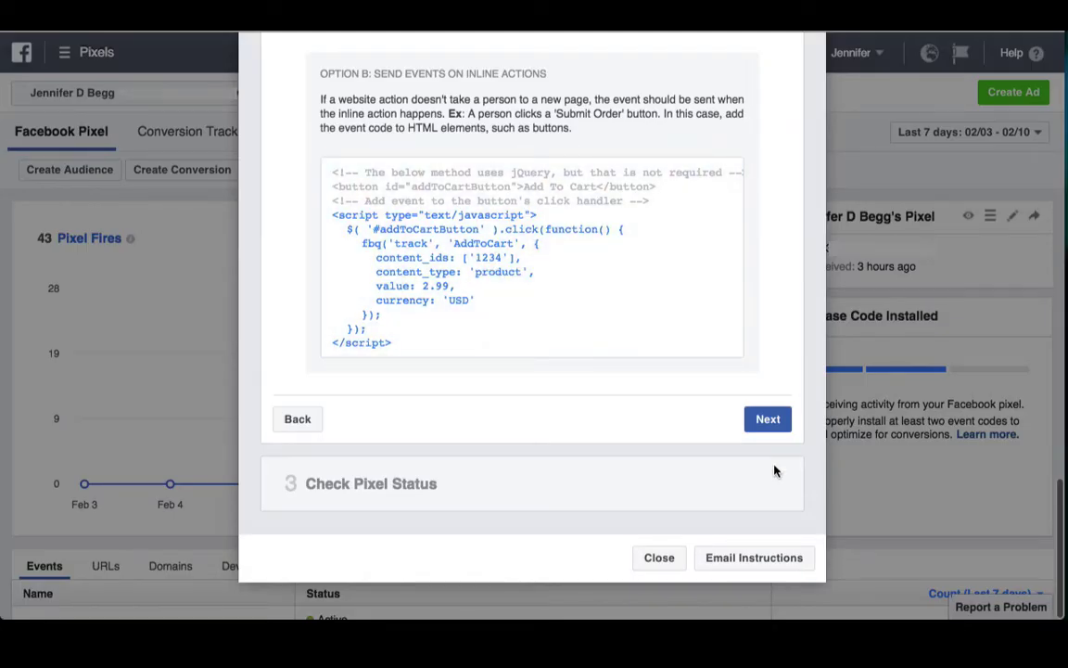
{"action": "left_click", "coordinate": [769, 560]}
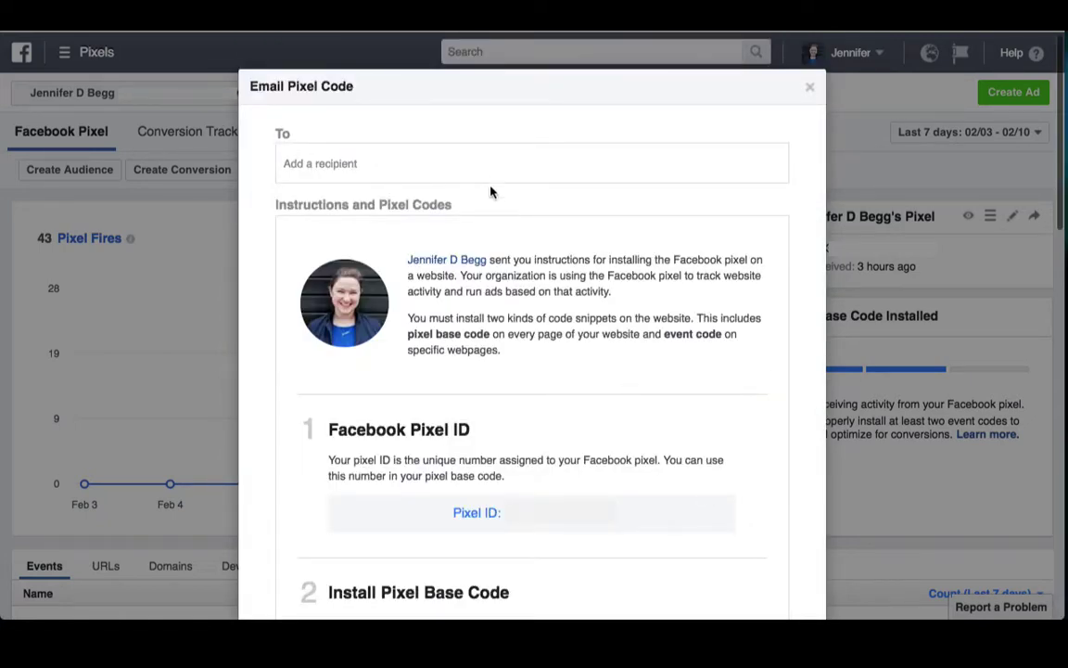
{"action": "left_click", "coordinate": [480, 161]}
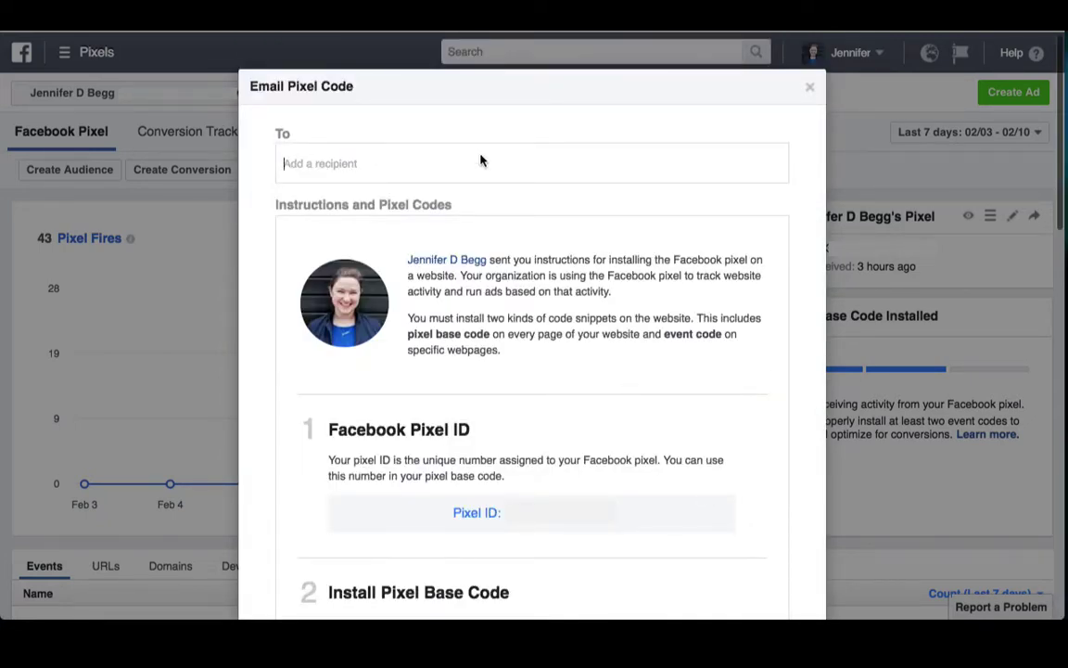